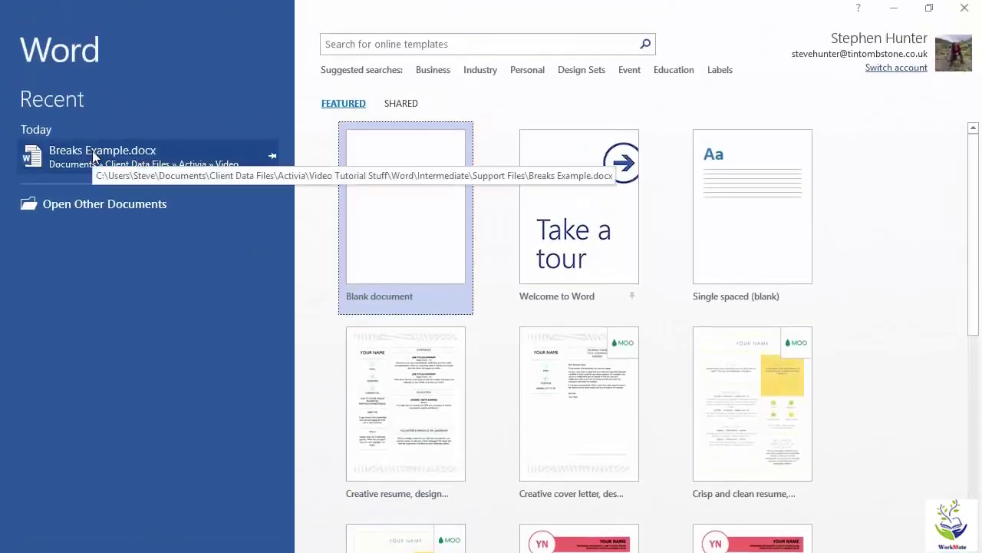
- Open the recent document Breaks Example.docx and place the insertion point before the Chapter 1 heading
{"action": "left_click", "coordinate": [93, 156]}
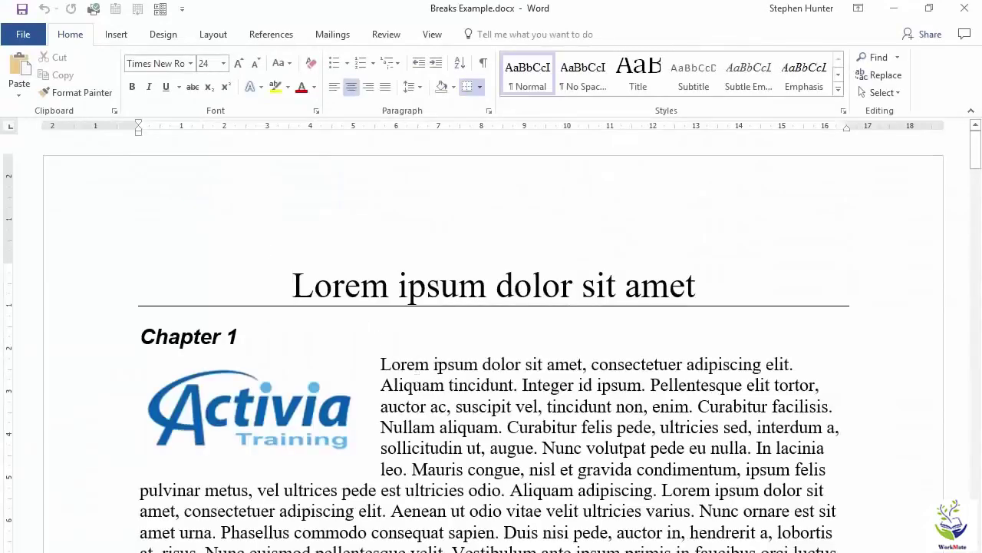
{"action": "left_click", "coordinate": [109, 289]}
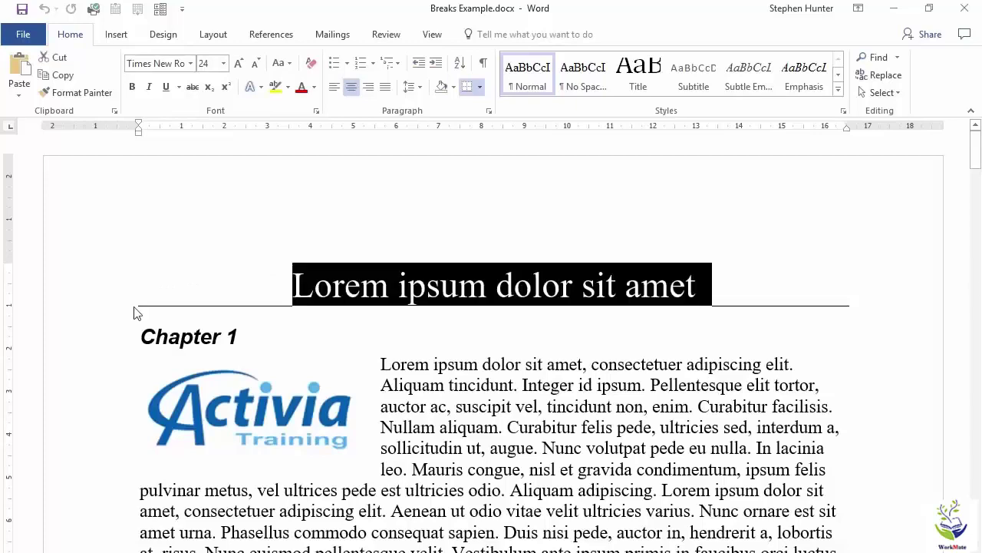
{"action": "left_click", "coordinate": [141, 336]}
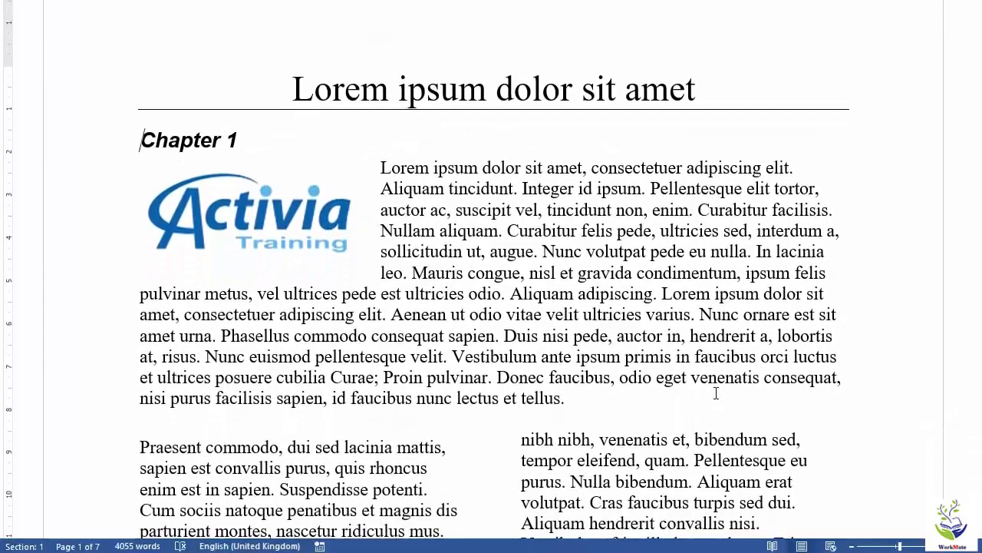
- Push the Chapter 1 heading down the first page by adding a run of blank paragraphs before it
{"action": "key", "text": "Return"}
{"action": "key", "text": "Return"}
{"action": "key", "text": "Return"}
{"action": "key", "text": "Return"}
{"action": "key", "text": "Return"}
{"action": "key", "text": "Return"}
{"action": "key", "text": "Return"}
{"action": "key", "text": "Return"}
{"action": "key", "text": "Return"}
{"action": "key", "text": "Return"}
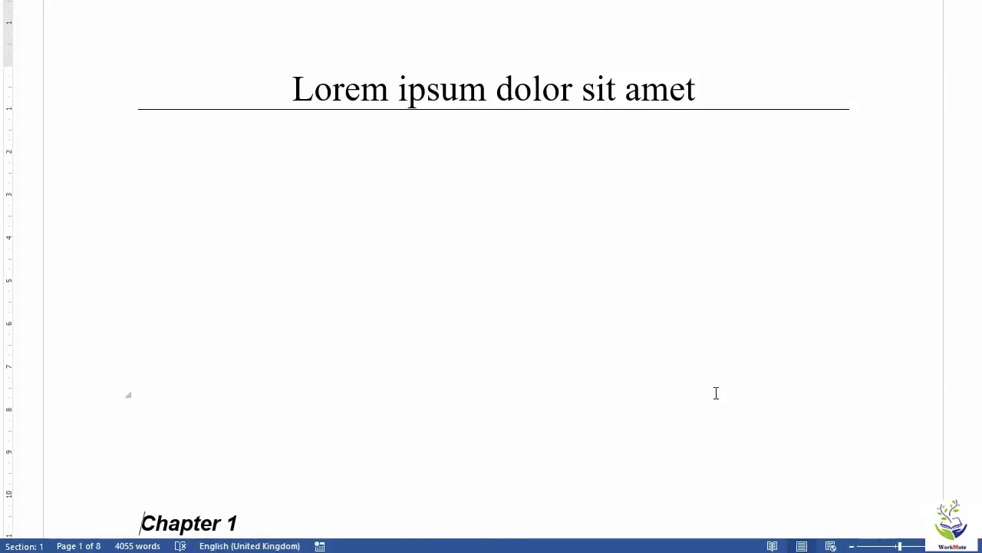
- Delete the blank paragraphs between the title and the Chapter 1 heading
{"action": "key", "text": "BackSpace"}
{"action": "key", "text": "BackSpace"}
{"action": "key", "text": "BackSpace"}
{"action": "key", "text": "BackSpace"}
{"action": "key", "text": "BackSpace"}
{"action": "key", "text": "BackSpace"}
{"action": "key", "text": "BackSpace"}
{"action": "key", "text": "BackSpace"}
{"action": "key", "text": "BackSpace"}
{"action": "key", "text": "BackSpace"}
{"action": "key", "text": "BackSpace"}
{"action": "key", "text": "BackSpace"}
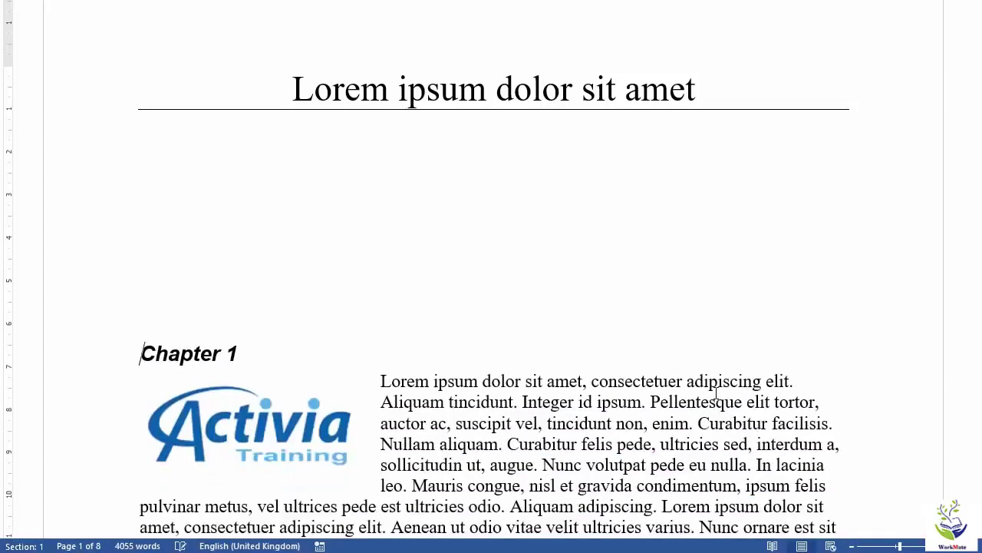
{"action": "key", "text": "BackSpace"}
{"action": "key", "text": "BackSpace"}
{"action": "key", "text": "BackSpace"}
{"action": "key", "text": "BackSpace"}
{"action": "key", "text": "BackSpace"}
{"action": "key", "text": "BackSpace"}
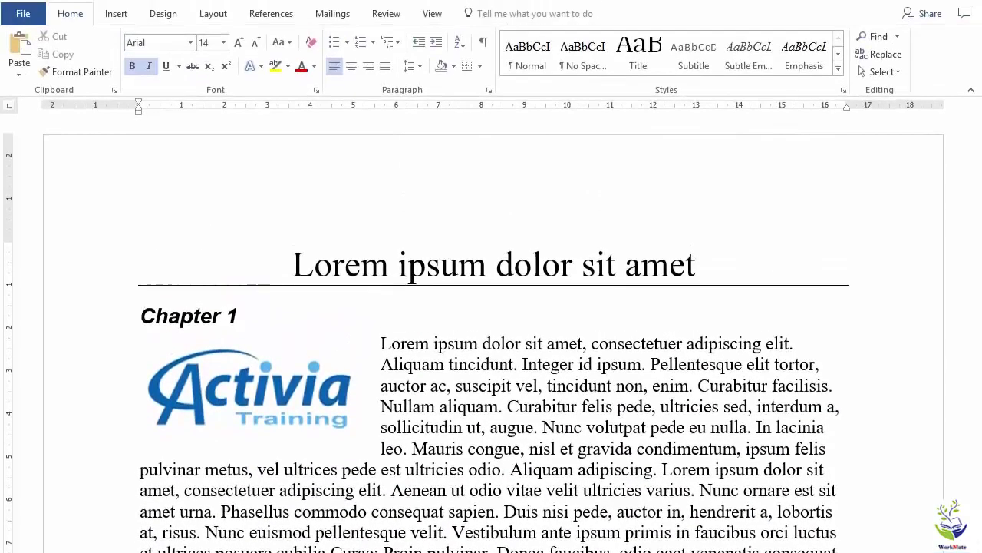
- Insert a page break before the Chapter 1 heading from the layout break options and return to the title page
{"action": "mouse_move", "coordinate": [129, 315]}
{"action": "left_click", "coordinate": [214, 14]}
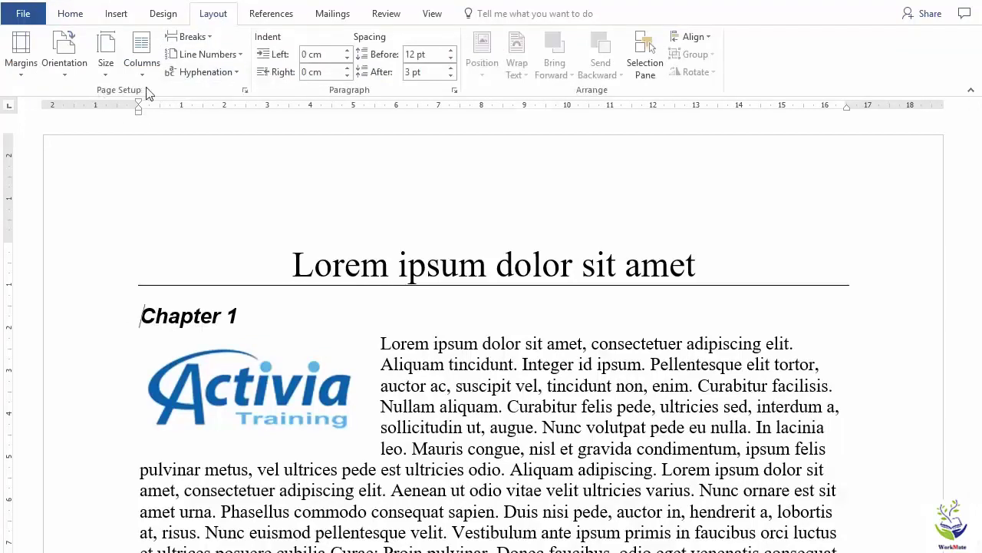
{"action": "left_click", "coordinate": [208, 38]}
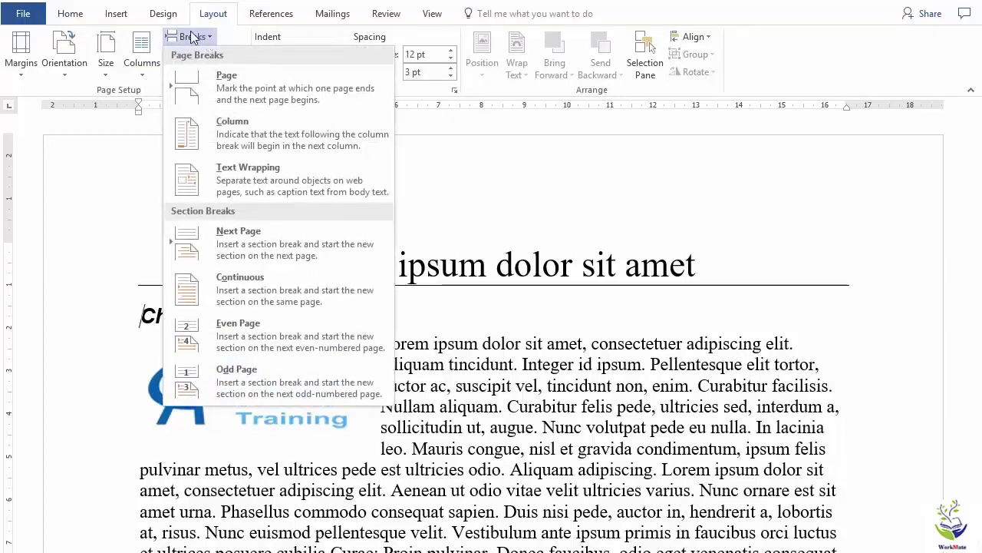
{"action": "left_click", "coordinate": [252, 82]}
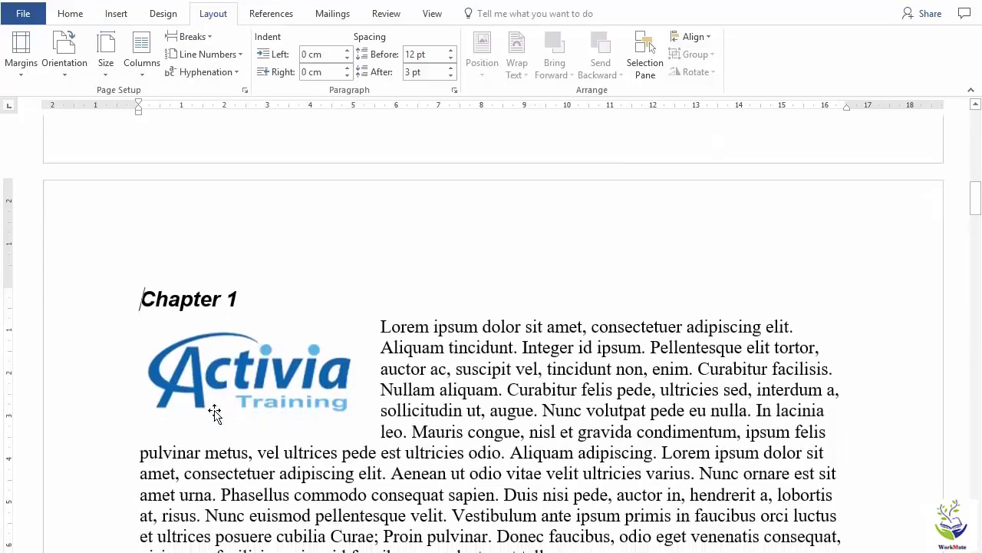
{"action": "scroll", "coordinate": [211, 408], "scroll_direction": "up", "scroll_amount": 2}
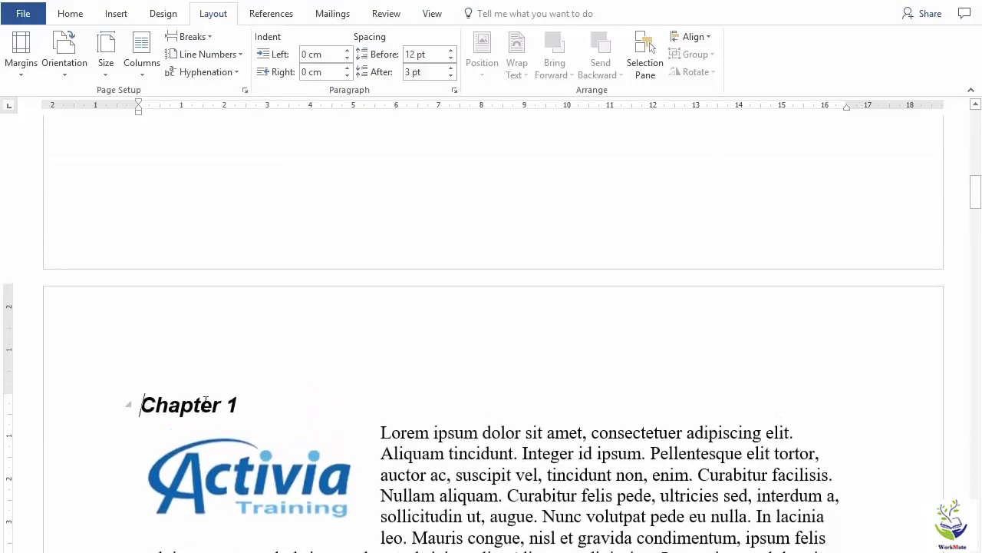
{"action": "scroll", "coordinate": [206, 400], "scroll_direction": "up", "scroll_amount": 8}
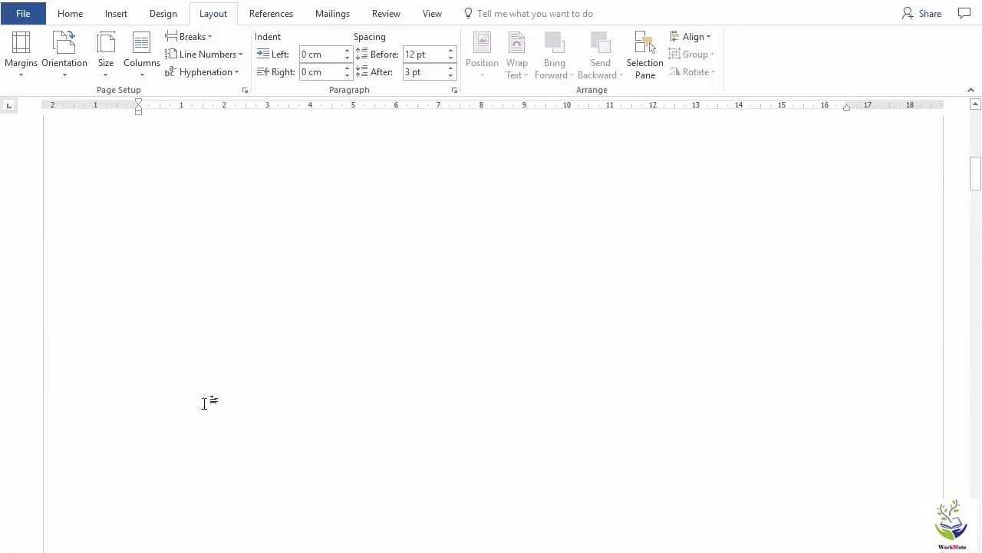
{"action": "scroll", "coordinate": [205, 402], "scroll_direction": "up", "scroll_amount": 5}
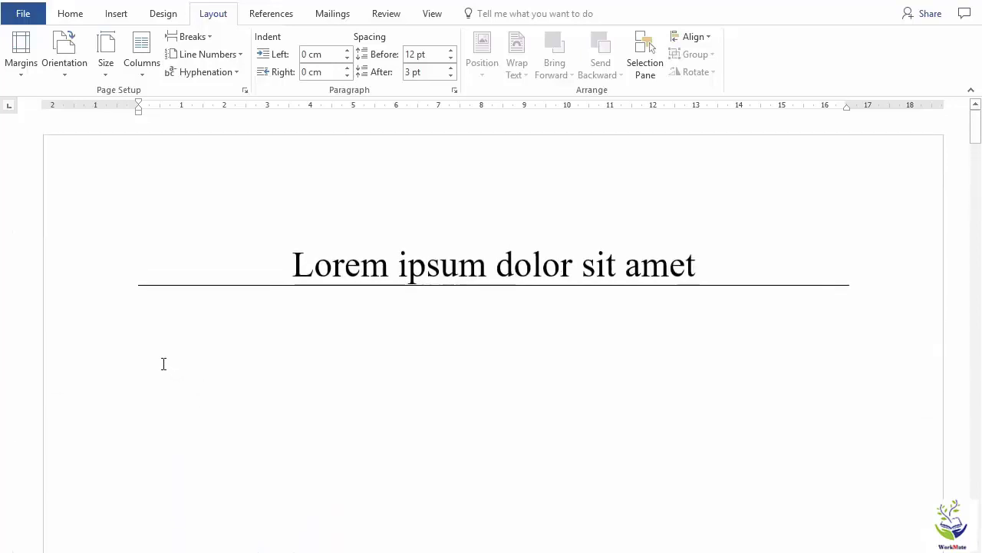
- Enter the filler lines Fg, Fg, Hfg, Hfg, H, Gfh and gh under the title and check Chapter 1's position on the following page
{"action": "left_click", "coordinate": [138, 321]}
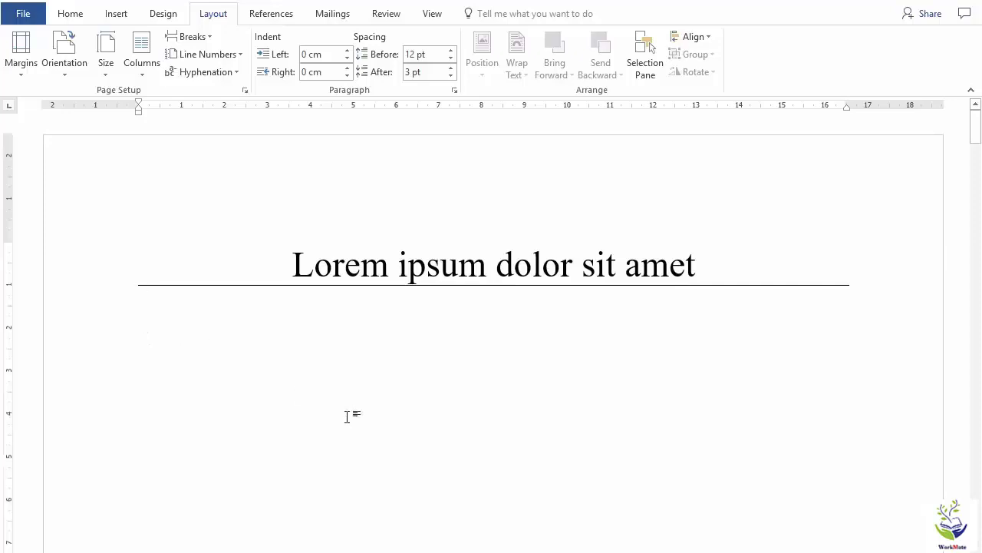
{"action": "type", "text": "fg fg hfg hfg h gfh"}
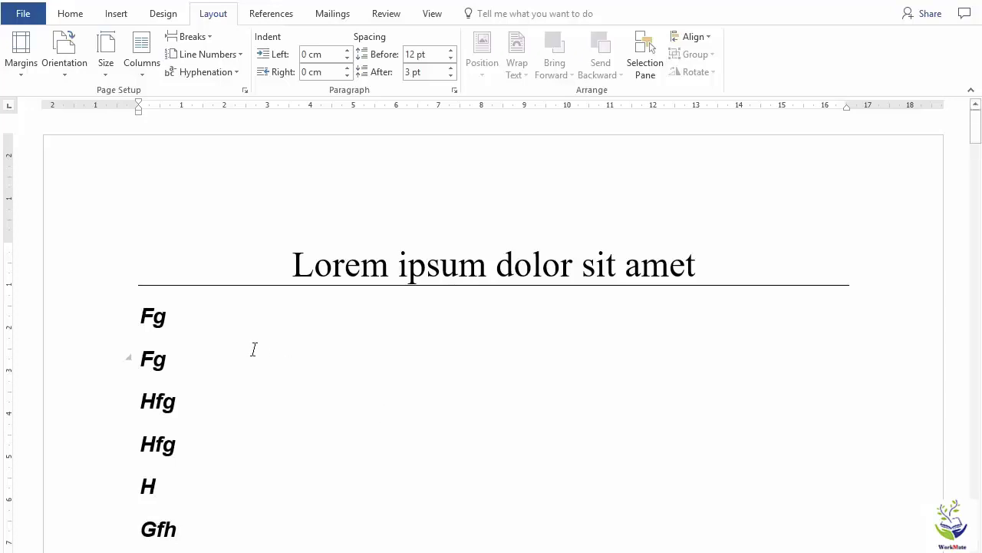
{"action": "scroll", "coordinate": [254, 348], "scroll_direction": "down", "scroll_amount": 7}
{"action": "scroll", "coordinate": [254, 349], "scroll_direction": "down", "scroll_amount": 8}
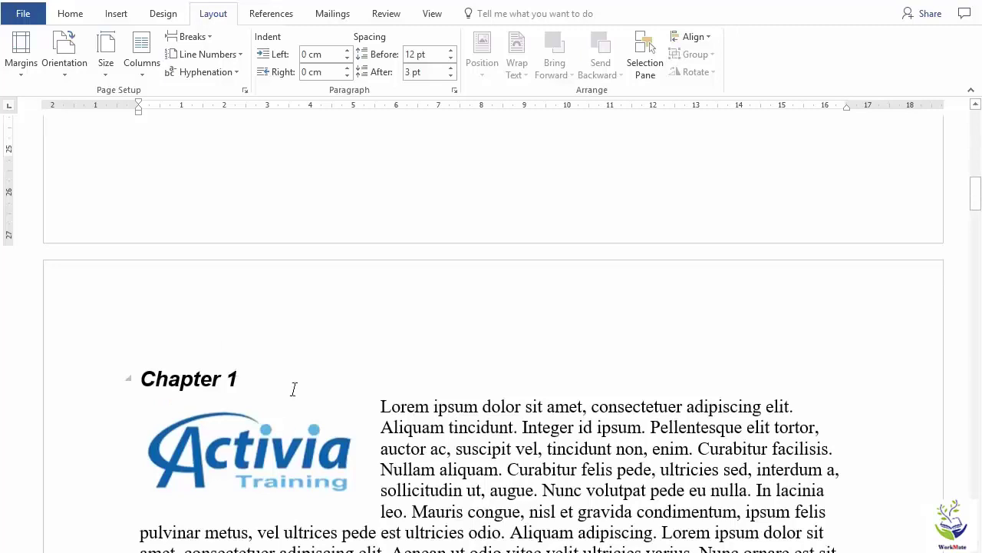
{"action": "scroll", "coordinate": [291, 388], "scroll_direction": "up", "scroll_amount": 4}
{"action": "scroll", "coordinate": [292, 387], "scroll_direction": "up", "scroll_amount": 15}
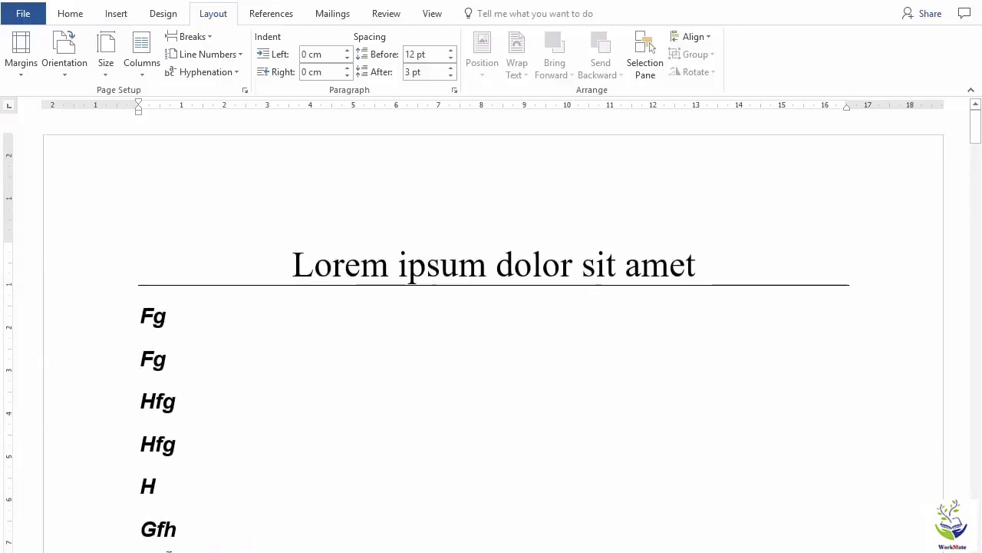
{"action": "scroll", "coordinate": [173, 441], "scroll_direction": "down", "scroll_amount": 20}
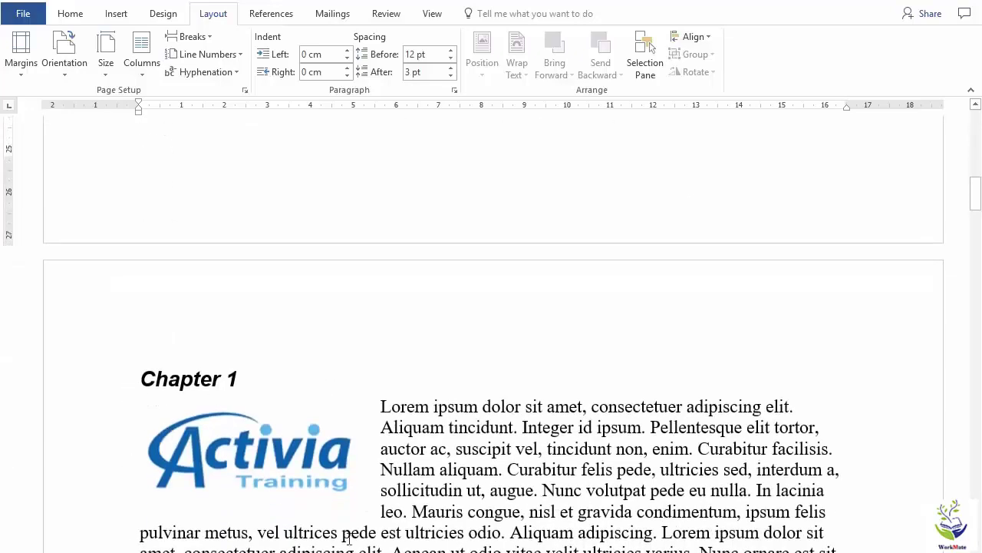
{"action": "scroll", "coordinate": [195, 387], "scroll_direction": "up", "scroll_amount": 15}
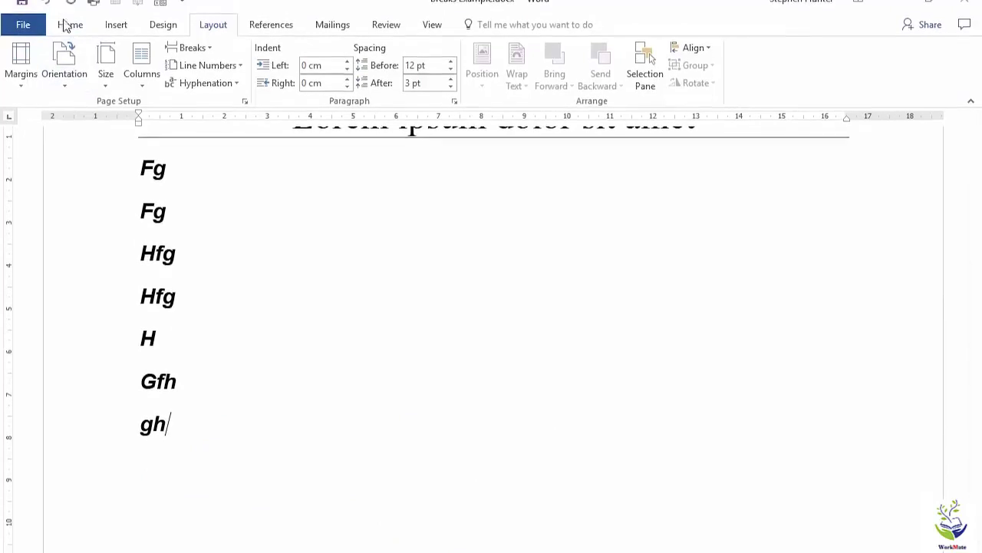
- Undo the filler lines under the title and the page break before Chapter 1
{"action": "left_click", "coordinate": [43, 14]}
{"action": "left_click", "coordinate": [43, 13]}
{"action": "left_click", "coordinate": [43, 14]}
{"action": "left_click", "coordinate": [43, 13]}
{"action": "left_click", "coordinate": [43, 13]}
{"action": "left_click", "coordinate": [43, 13]}
{"action": "left_click", "coordinate": [43, 13]}
{"action": "left_click", "coordinate": [43, 14]}
{"action": "left_click", "coordinate": [43, 13]}
{"action": "left_click", "coordinate": [43, 13]}
{"action": "left_click", "coordinate": [43, 13]}
{"action": "left_click", "coordinate": [43, 13]}
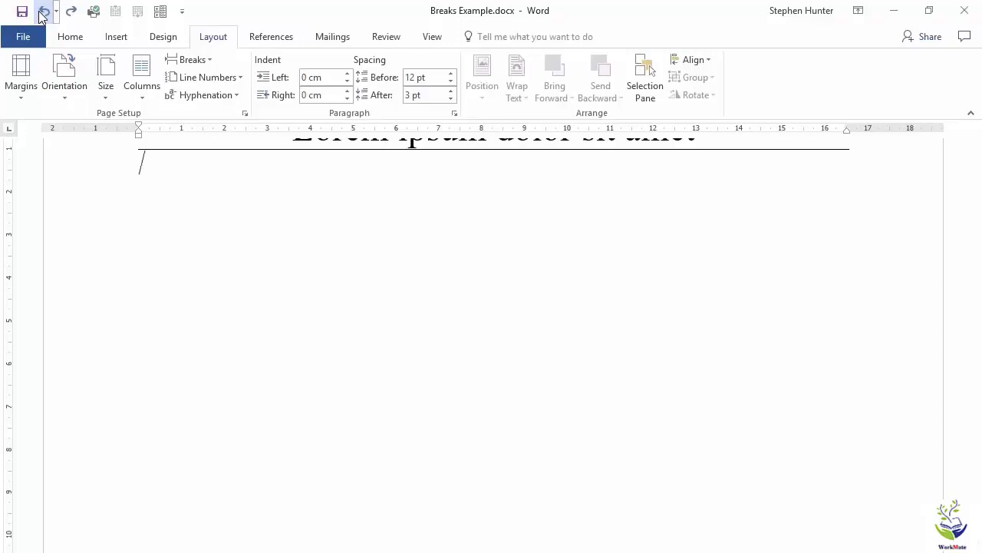
{"action": "left_click", "coordinate": [43, 13]}
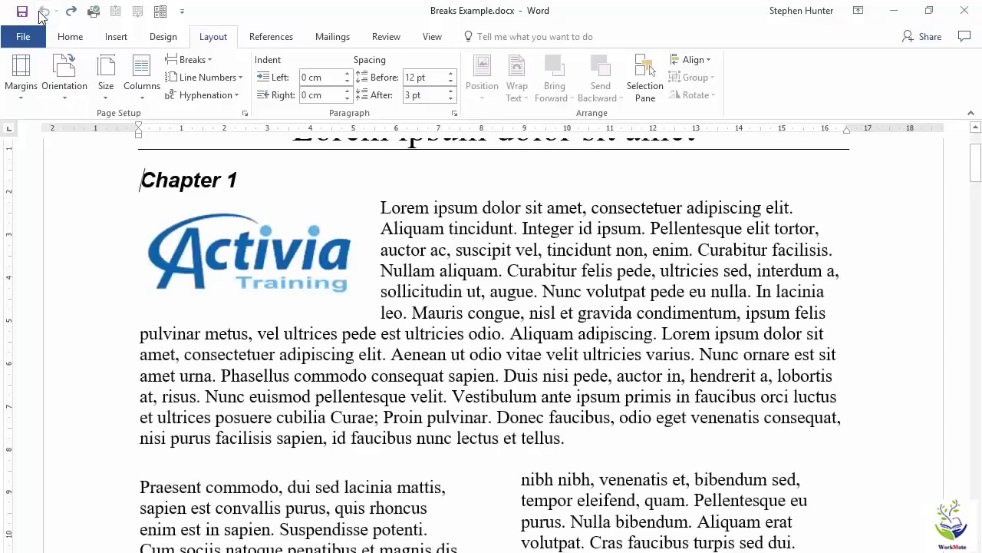
- Insert a page break before the Chapter 1 heading again, leaving the title alone on the first page
{"action": "scroll", "coordinate": [491, 345], "scroll_direction": "up", "scroll_amount": 3}
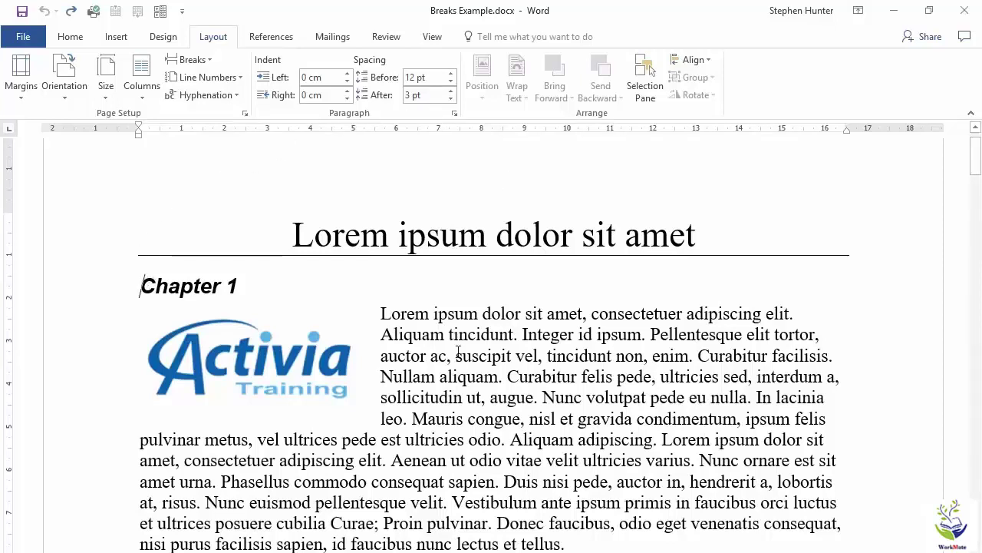
{"action": "key", "text": "ctrl+Return"}
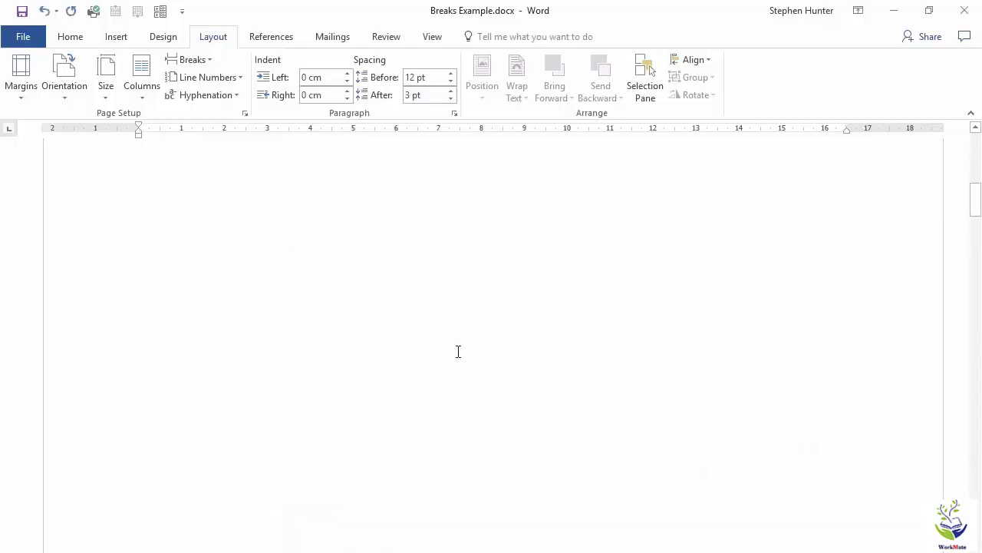
{"action": "scroll", "coordinate": [382, 340], "scroll_direction": "down", "scroll_amount": 5}
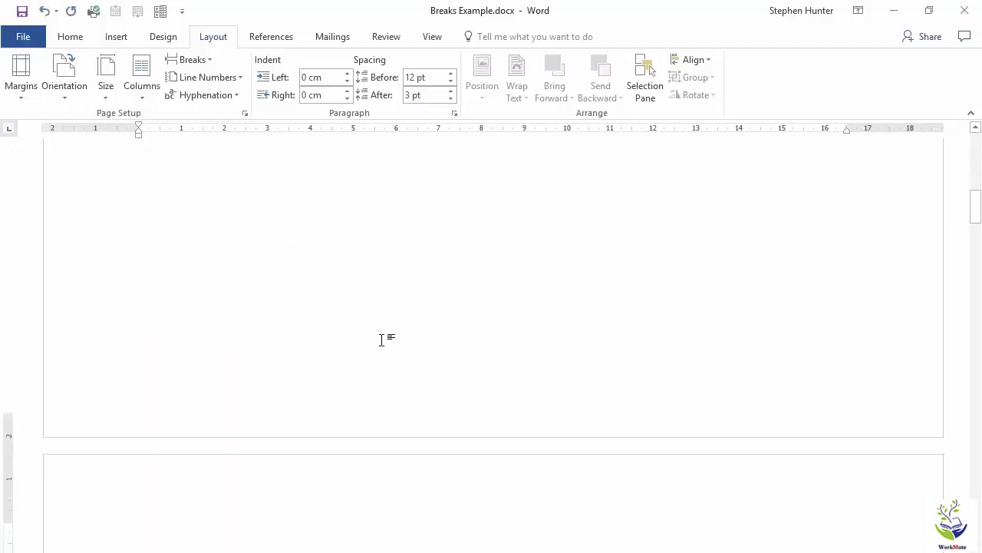
{"action": "left_click", "coordinate": [209, 60]}
{"action": "left_click", "coordinate": [208, 61]}
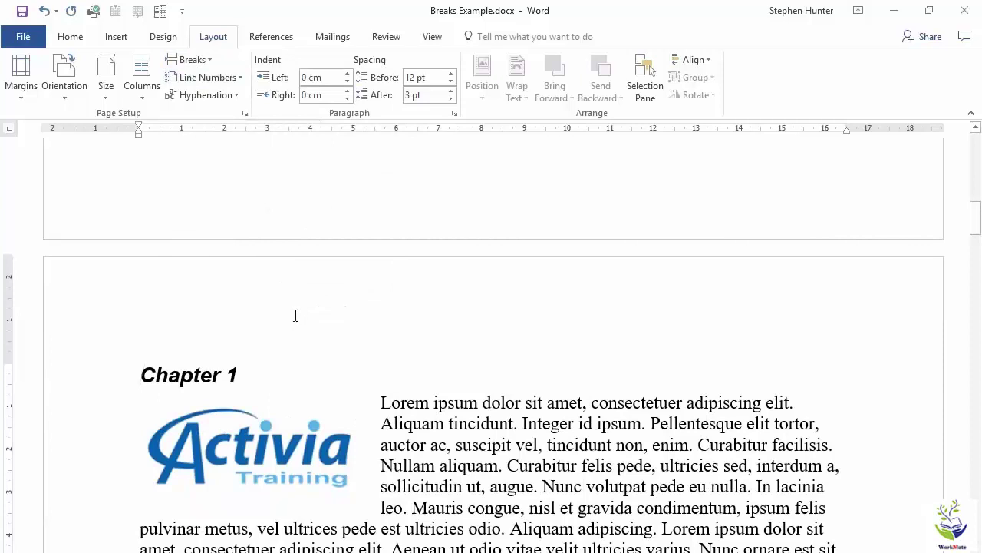
{"action": "scroll", "coordinate": [286, 302], "scroll_direction": "down", "scroll_amount": 2}
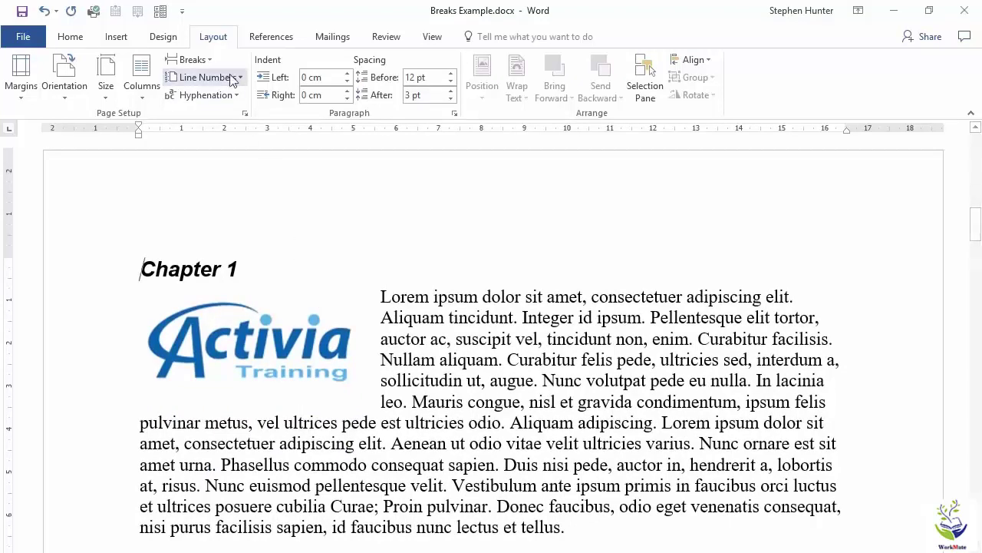
{"action": "left_click", "coordinate": [208, 63]}
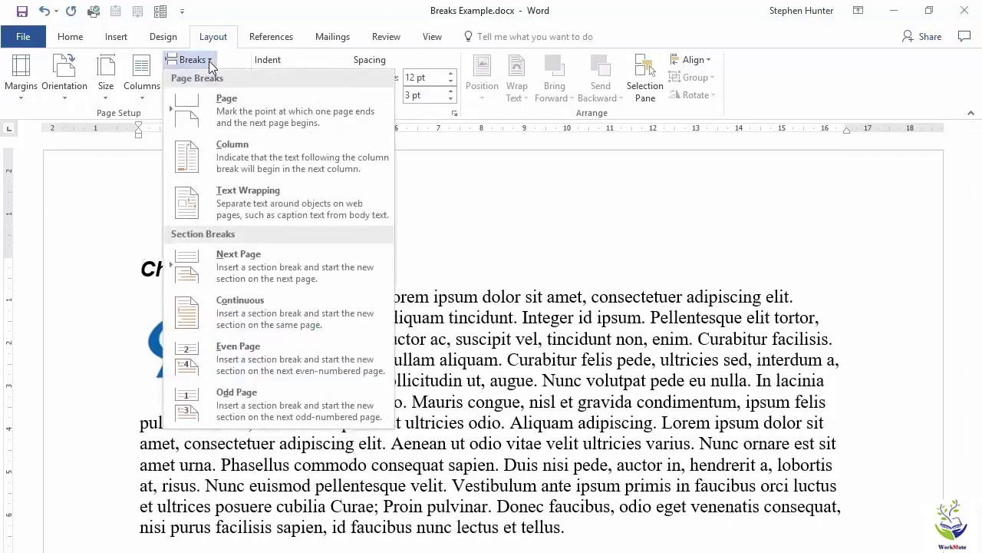
{"action": "left_click", "coordinate": [209, 61]}
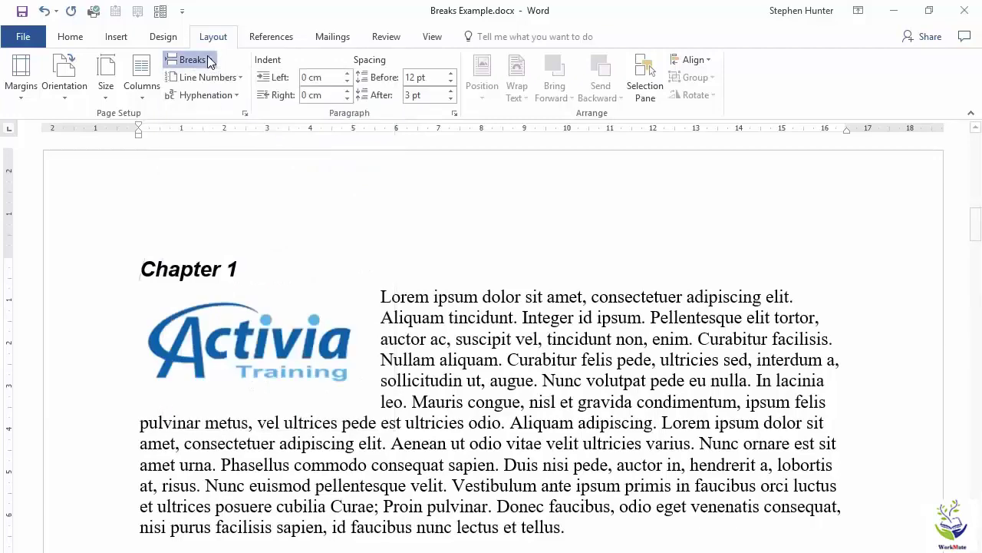
- Add blank paragraphs before "Vivamus non elit" in the two-column section to push that sentence into the second column
{"action": "scroll", "coordinate": [519, 325], "scroll_direction": "down", "scroll_amount": 3}
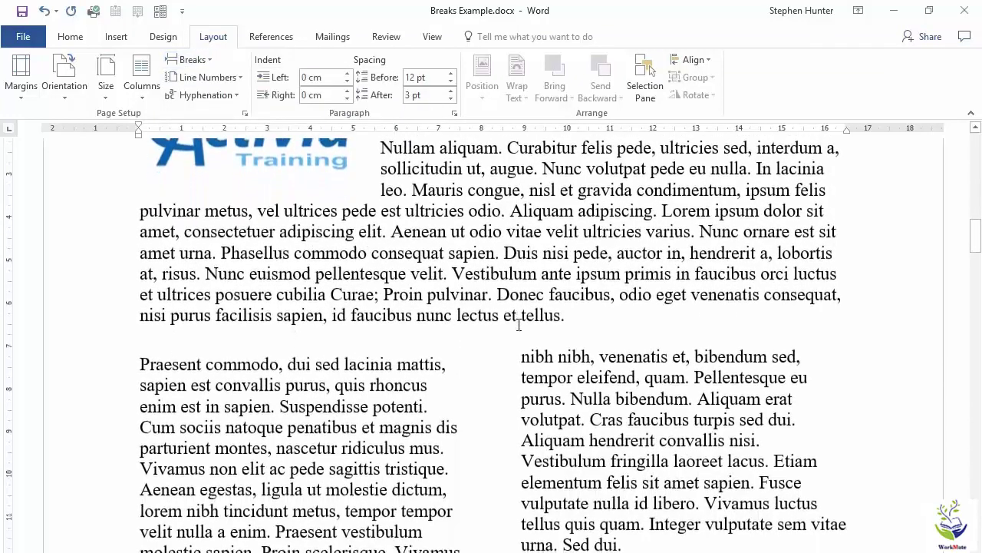
{"action": "scroll", "coordinate": [519, 324], "scroll_direction": "down", "scroll_amount": 1}
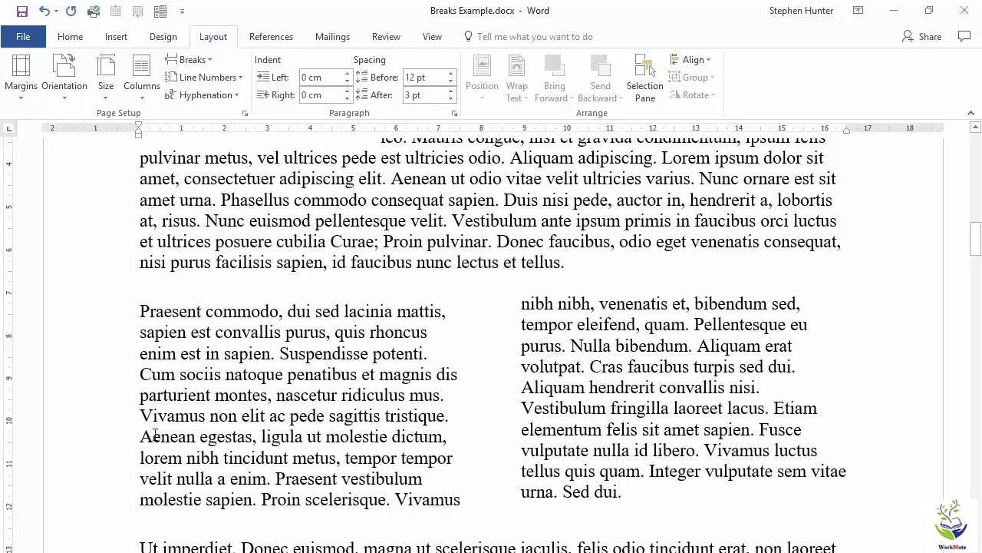
{"action": "left_click_drag", "start_coordinate": [161, 407], "coordinate": [338, 480]}
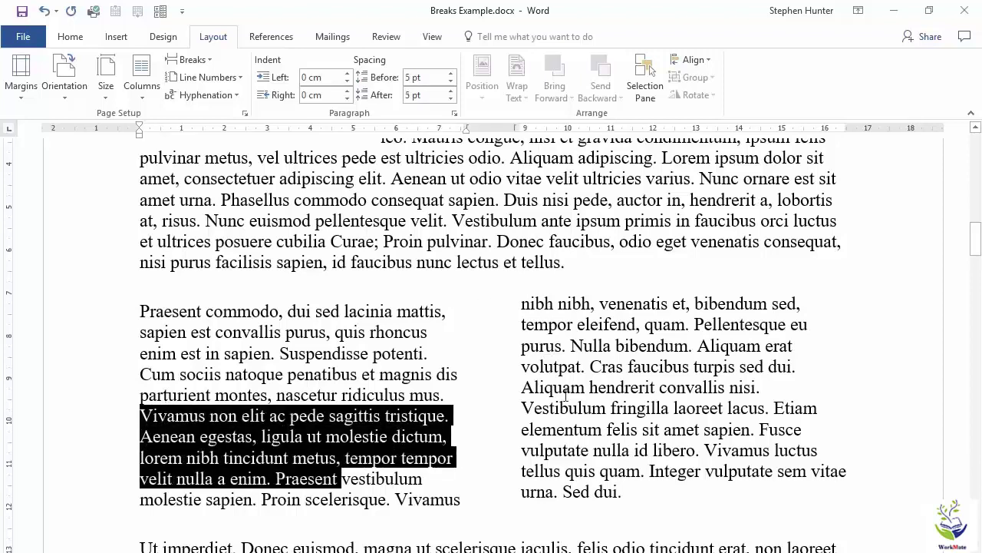
{"action": "left_click", "coordinate": [142, 415]}
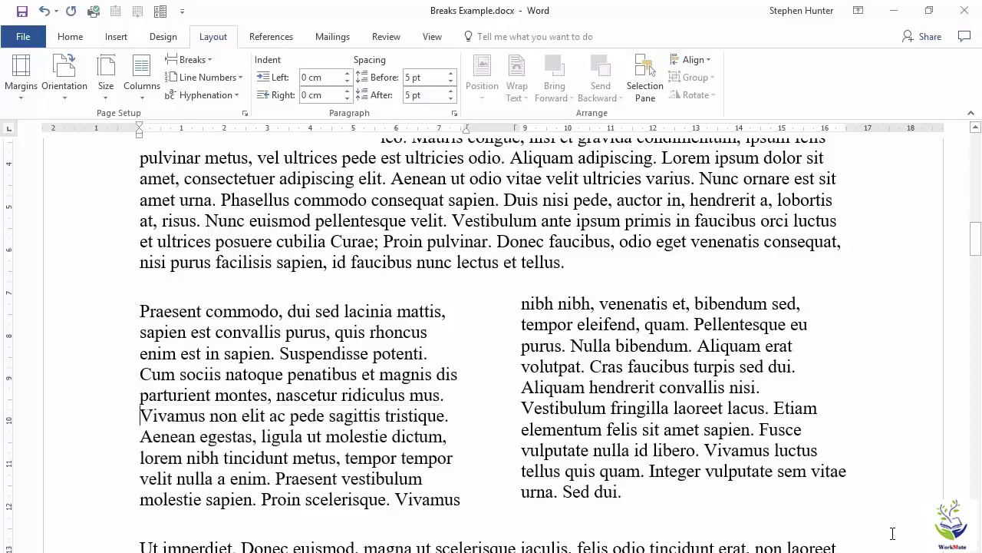
{"action": "key", "text": "Return"}
{"action": "key", "text": "Return"}
{"action": "key", "text": "Return"}
{"action": "key", "text": "Return"}
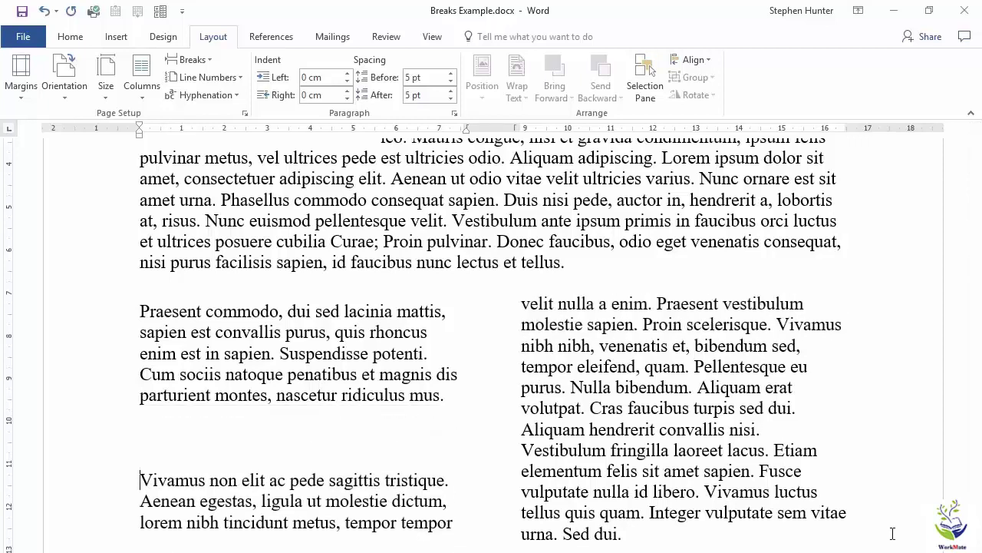
{"action": "key", "text": "Return"}
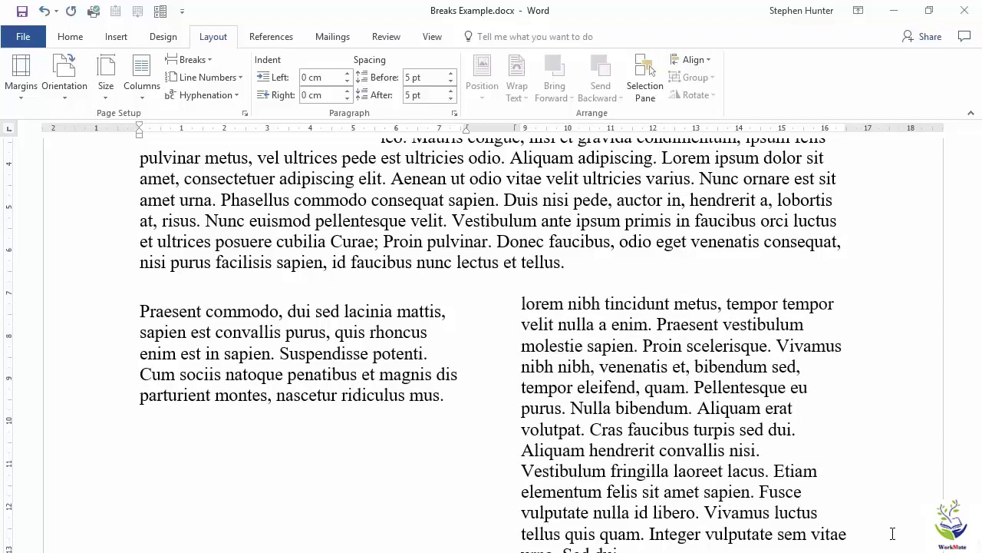
{"action": "key", "text": "Return"}
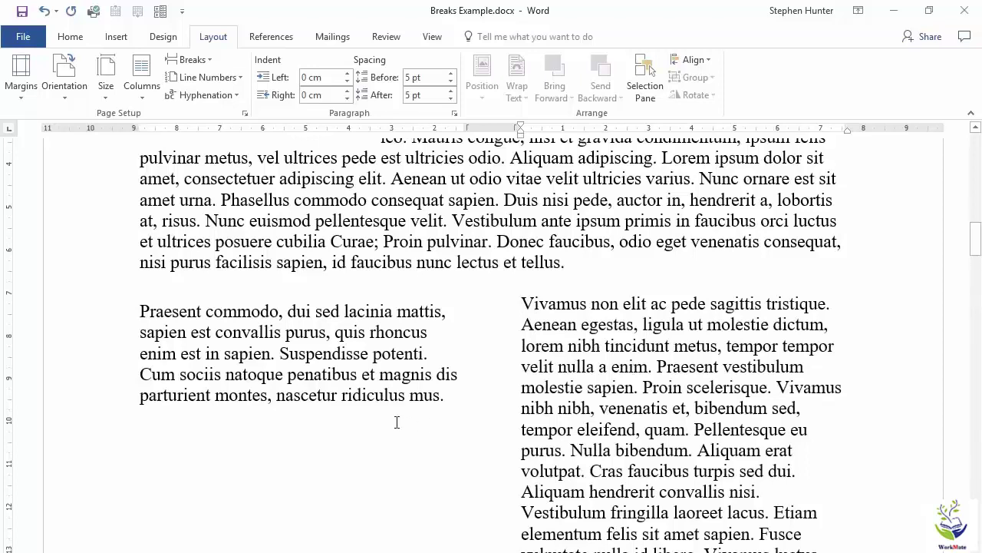
{"action": "left_click", "coordinate": [416, 434]}
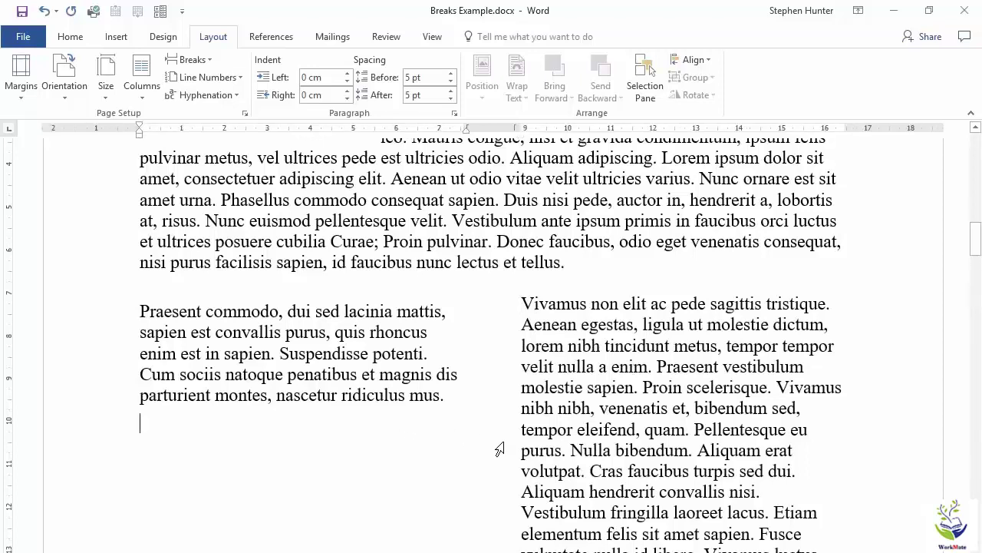
- Enter five filler lines reading Df in the blank space below the paragraph ending "nascetur ridiculus mus." in the first column
{"action": "type", "text": "df"}
{"action": "key", "text": "Return"}
{"action": "type", "text": "df"}
{"action": "key", "text": "Return"}
{"action": "type", "text": "df"}
{"action": "key", "text": "Return"}
{"action": "type", "text": "df"}
{"action": "key", "text": "Return"}
{"action": "type", "text": "df"}
{"action": "key", "text": "Return"}
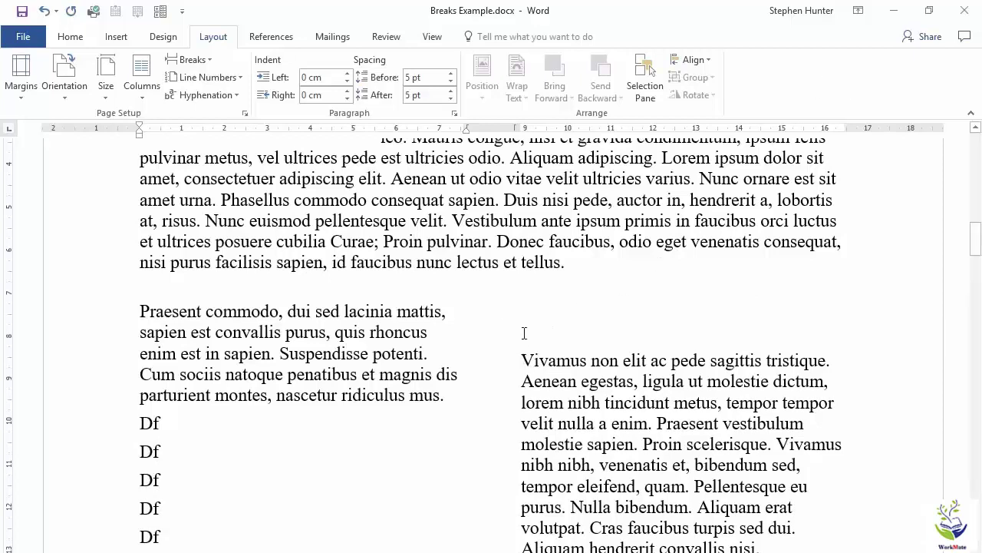
- Delete the Df filler lines and the remaining blank paragraphs before "Vivamus non elit" in the two-column section
{"action": "left_click_drag", "start_coordinate": [163, 539], "coordinate": [143, 432]}
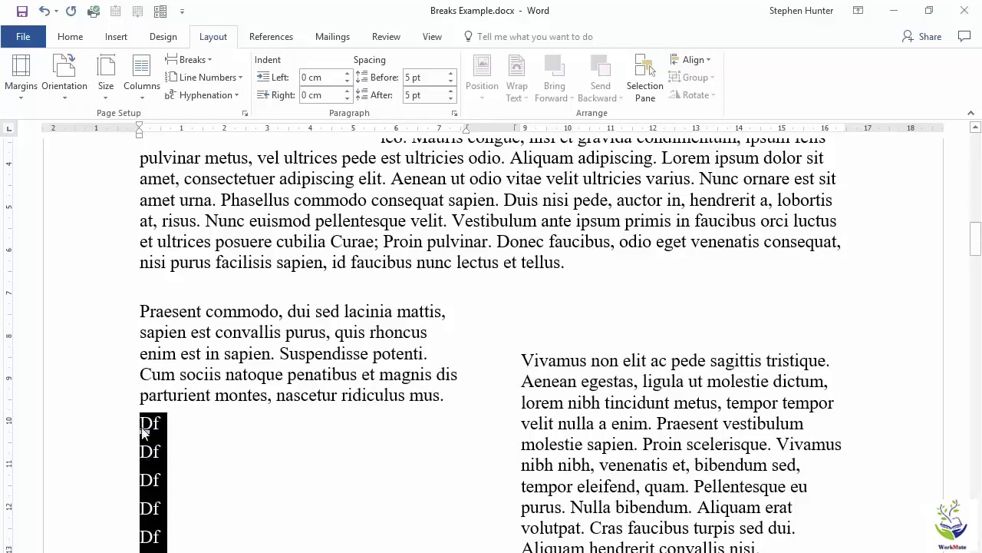
{"action": "key", "text": "Delete"}
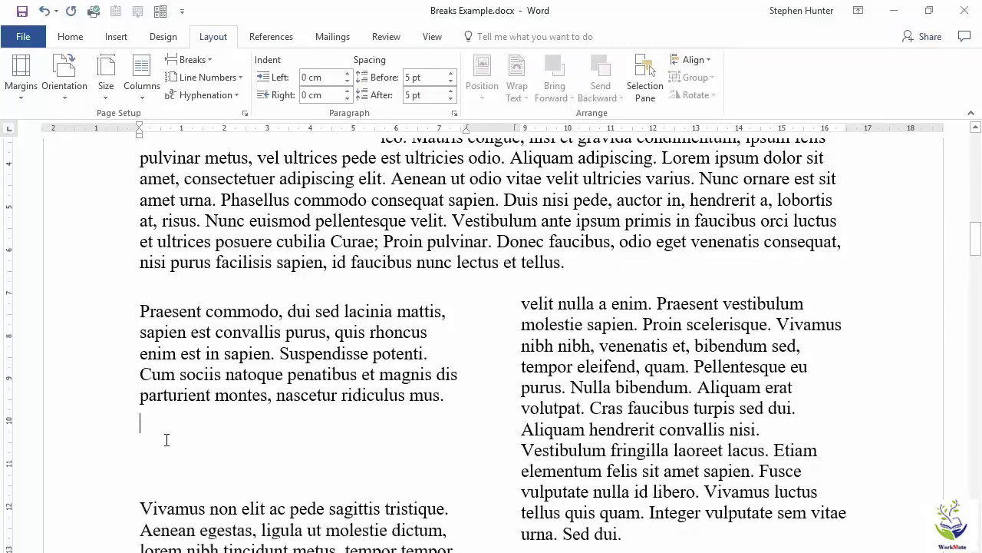
{"action": "key", "text": "Delete"}
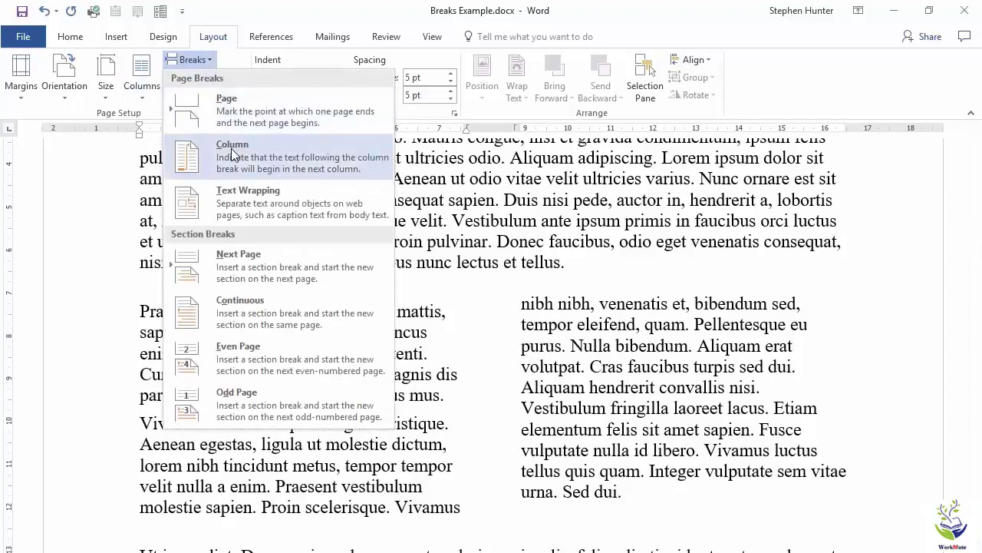
- Insert a column break before "Vivamus non elit" so that paragraph starts in the second column
{"action": "left_click", "coordinate": [234, 154]}
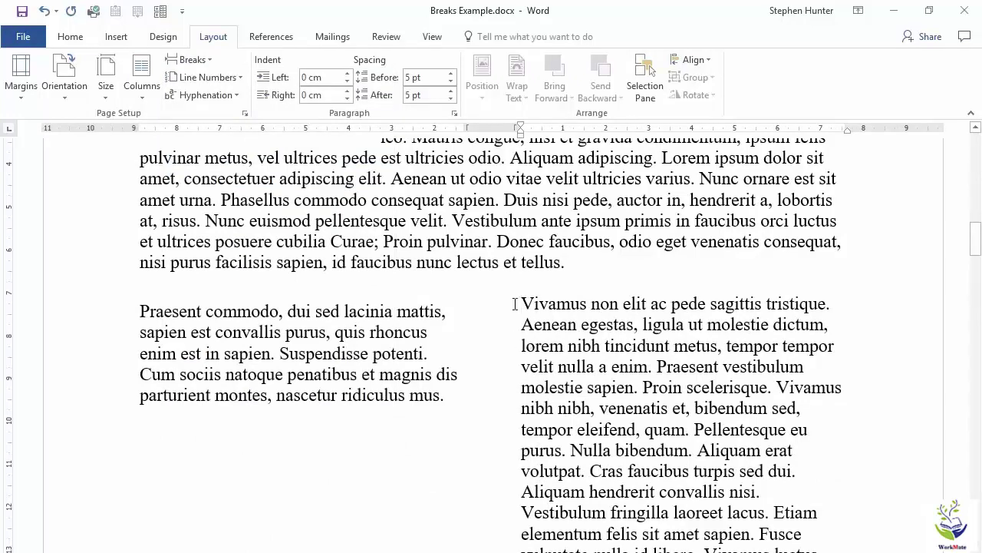
{"action": "left_click_drag", "start_coordinate": [514, 303], "coordinate": [821, 549]}
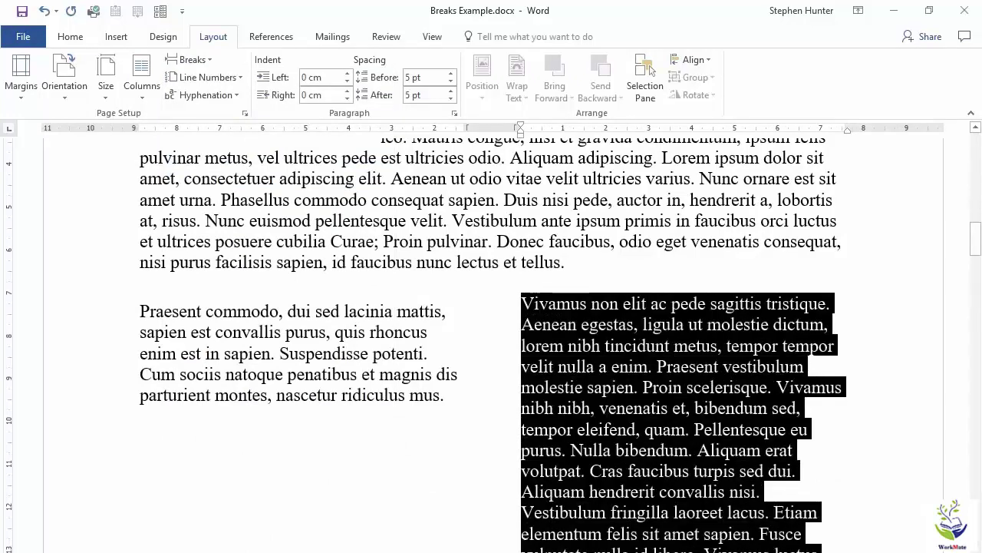
{"action": "left_click", "coordinate": [689, 453]}
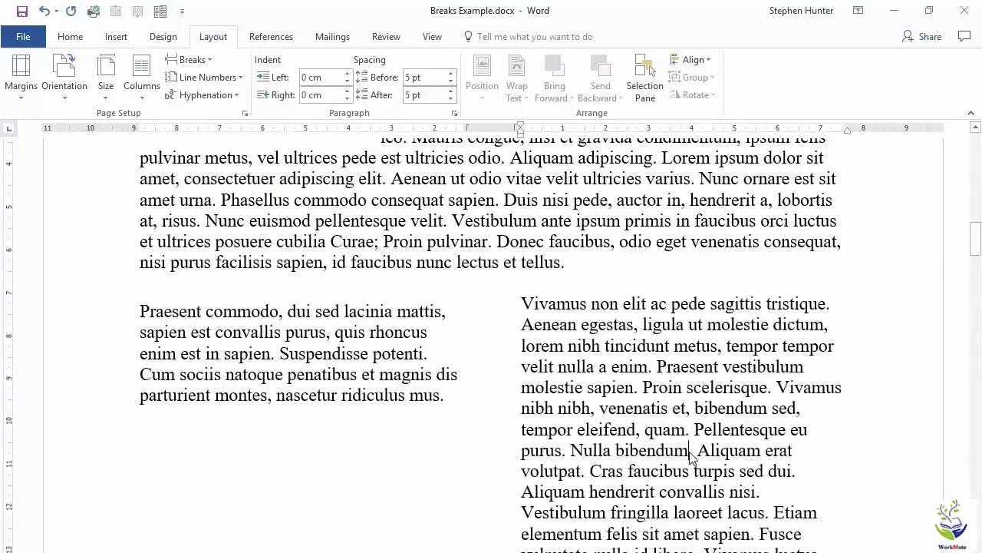
- Test the column break by adding blank paragraphs after "nascetur ridiculus mus." and removing them again
{"action": "left_click", "coordinate": [331, 422]}
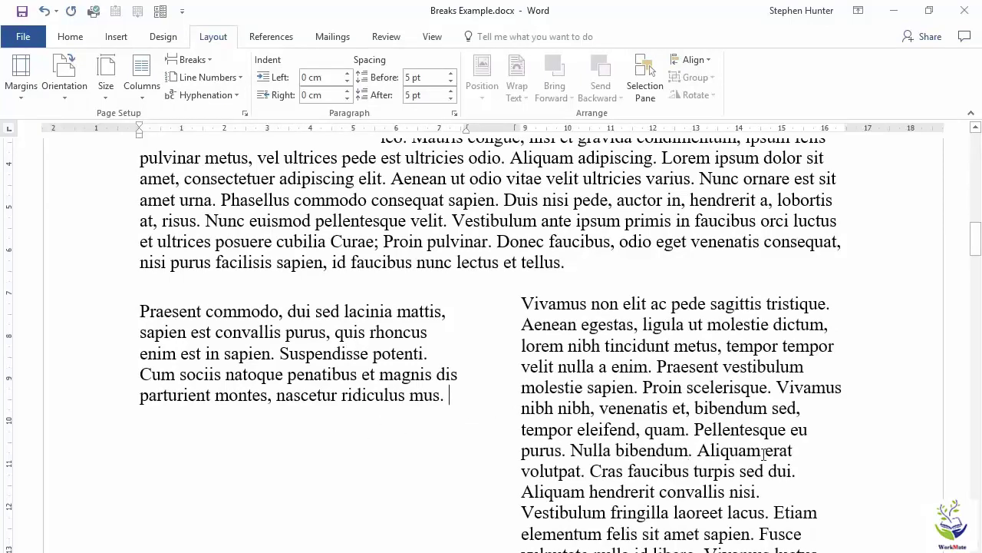
{"action": "key", "text": "Return"}
{"action": "key", "text": "Return"}
{"action": "key", "text": "Return"}
{"action": "key", "text": "Return"}
{"action": "key", "text": "BackSpace"}
{"action": "key", "text": "BackSpace"}
{"action": "key", "text": "BackSpace"}
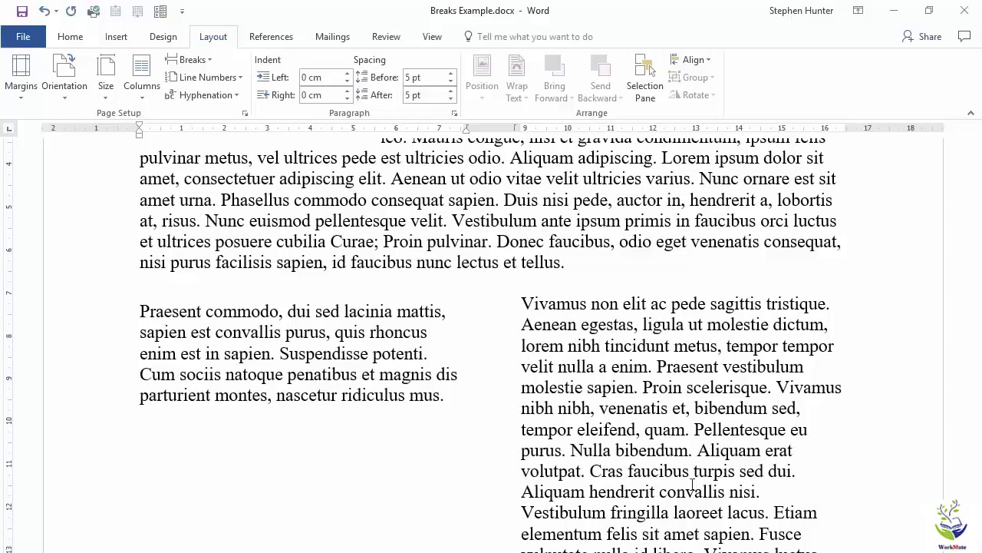
- Insert a text wrapping break before "Curabitur facilisis" in the Chapter 1 paragraph beside the logo
{"action": "scroll", "coordinate": [531, 483], "scroll_direction": "up", "scroll_amount": 2}
{"action": "scroll", "coordinate": [522, 468], "scroll_direction": "up", "scroll_amount": 3}
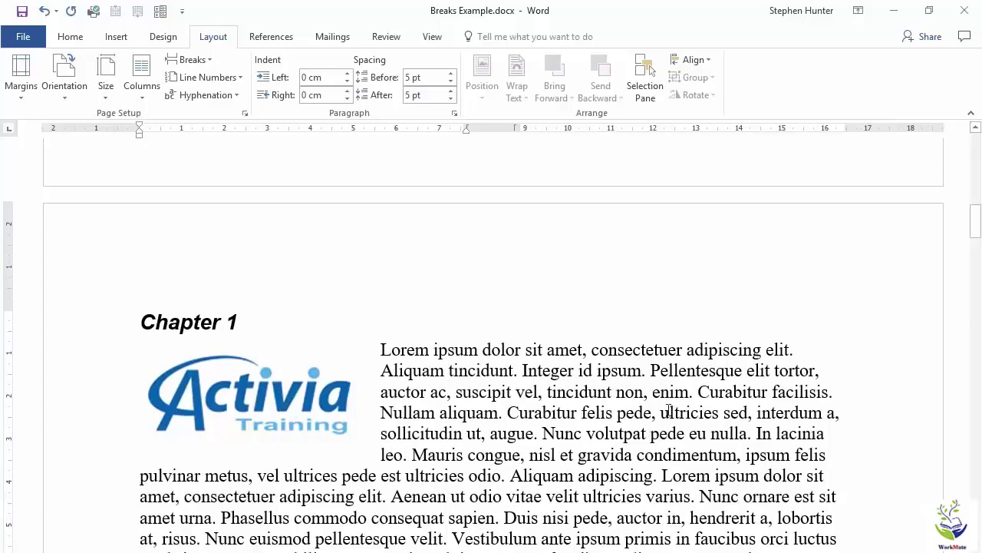
{"action": "left_click_drag", "start_coordinate": [698, 391], "coordinate": [738, 458]}
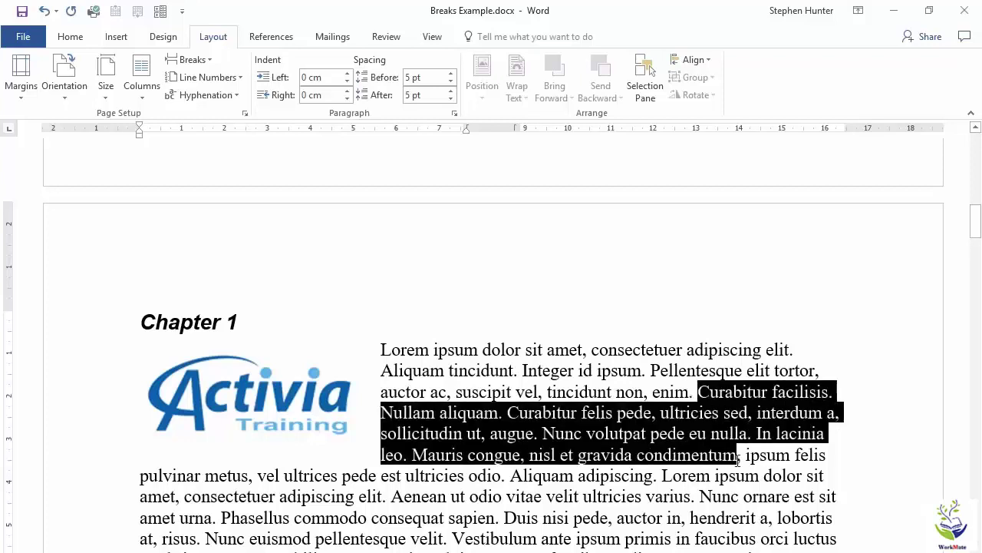
{"action": "left_click", "coordinate": [700, 393]}
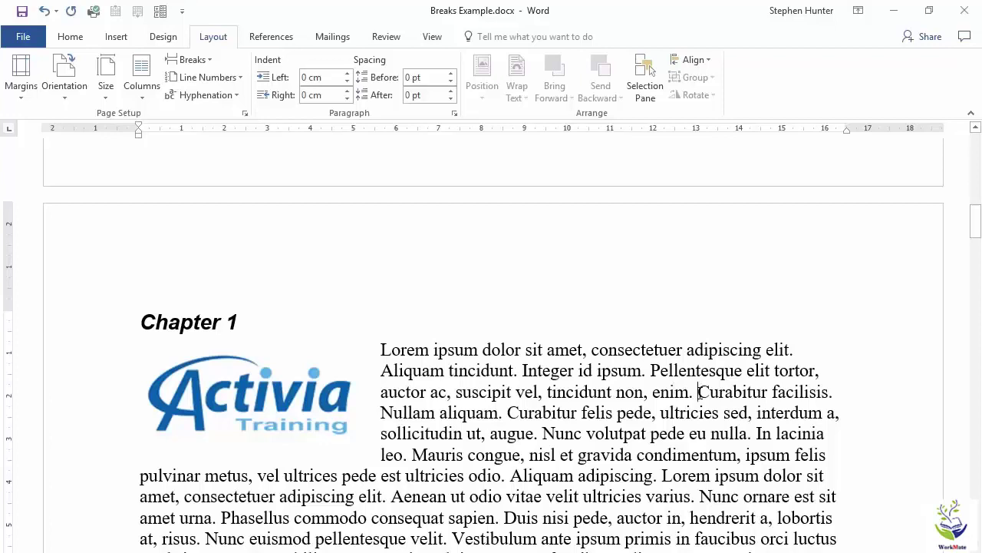
{"action": "left_click", "coordinate": [201, 60]}
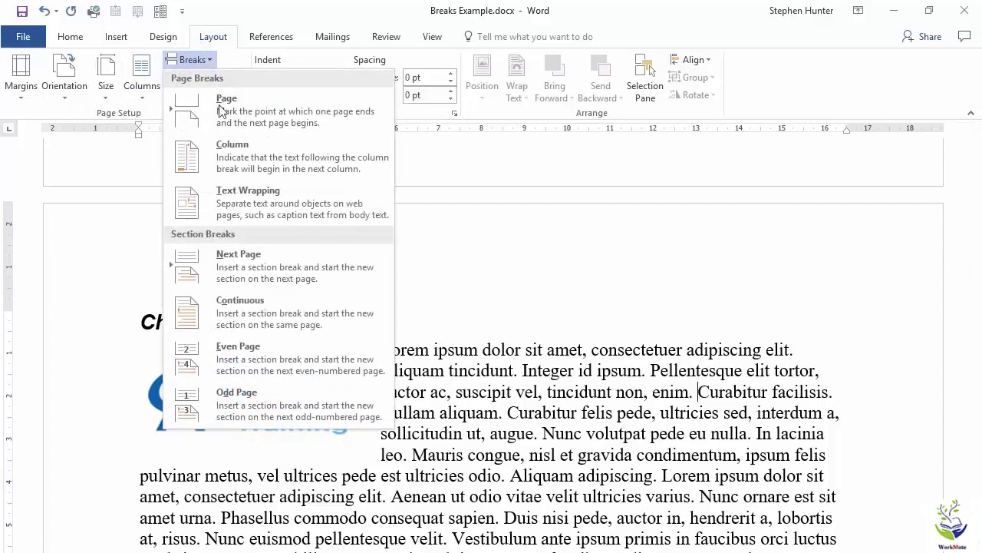
{"action": "left_click", "coordinate": [231, 195]}
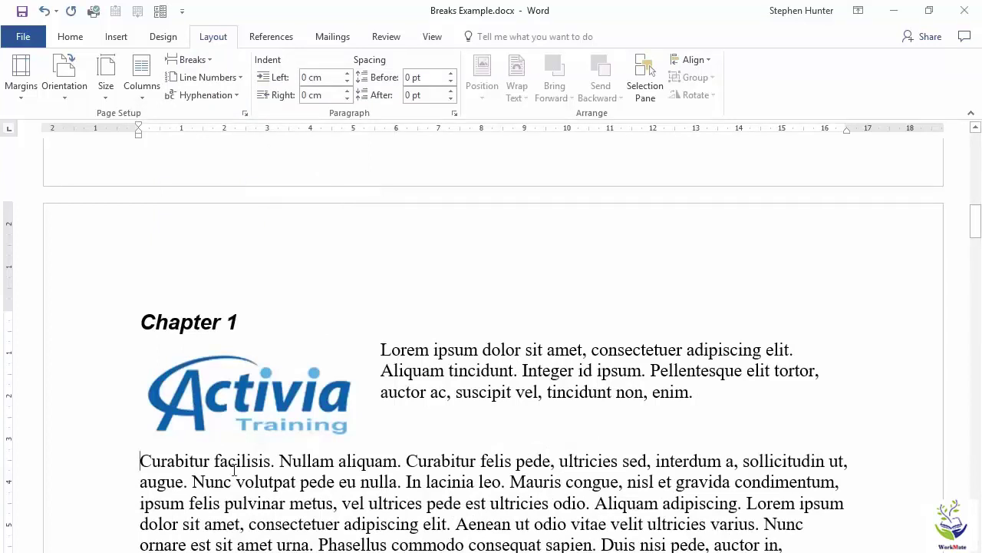
- Add a blank paragraph between the sentence ending "tincidunt non, enim." and the text starting "Curabitur facilisis"
{"action": "left_click", "coordinate": [696, 392]}
{"action": "key", "text": "Return"}
{"action": "left_click", "coordinate": [121, 472]}
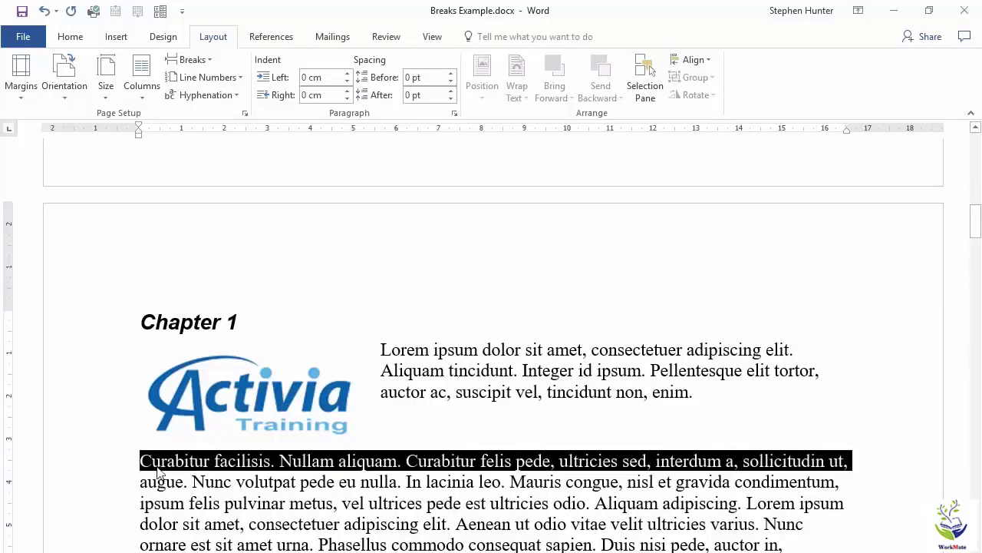
{"action": "left_click", "coordinate": [394, 427]}
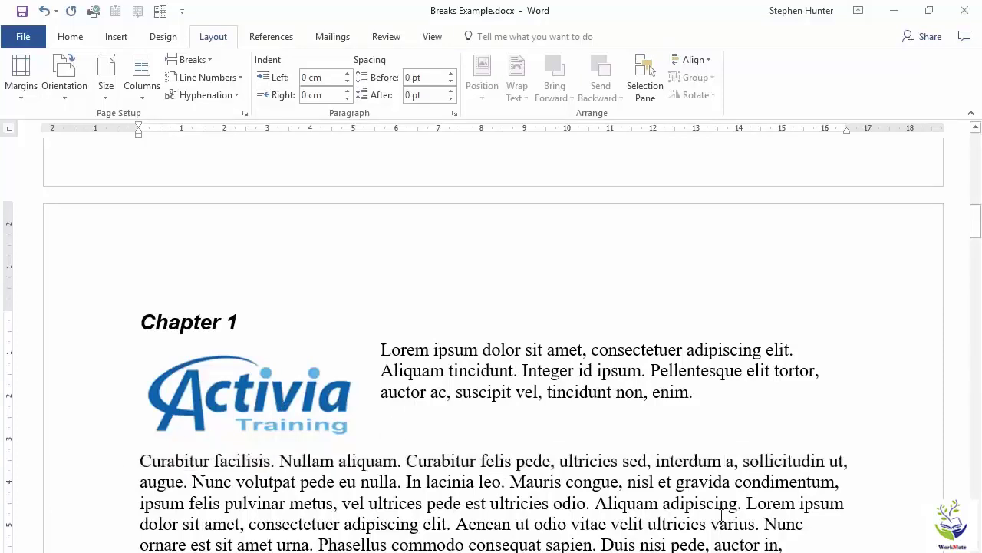
{"action": "key", "text": "Return"}
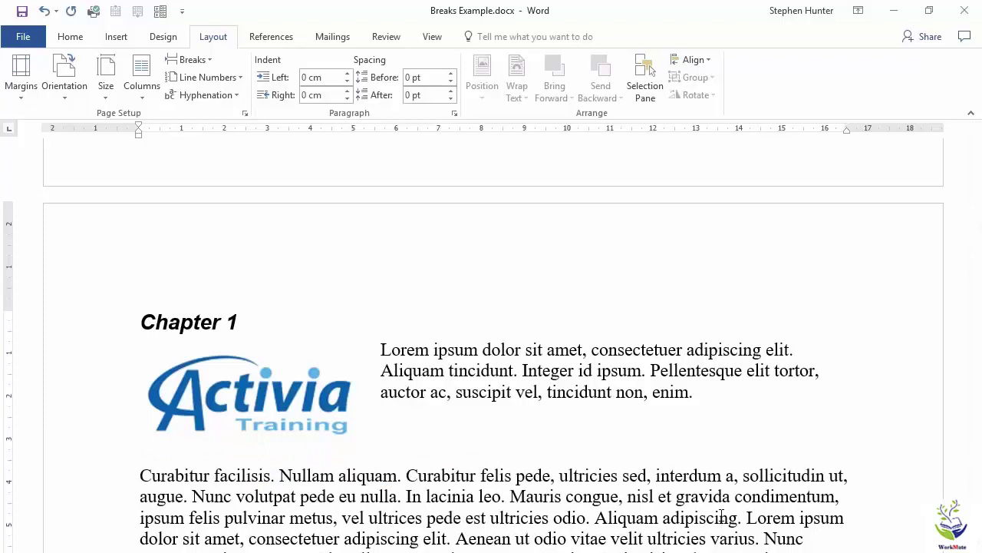
- Remove the blank paragraph and the text wrapping break before "Curabitur facilisis" so the text wraps beside the logo again
{"action": "key", "text": "BackSpace"}
{"action": "key", "text": "BackSpace"}
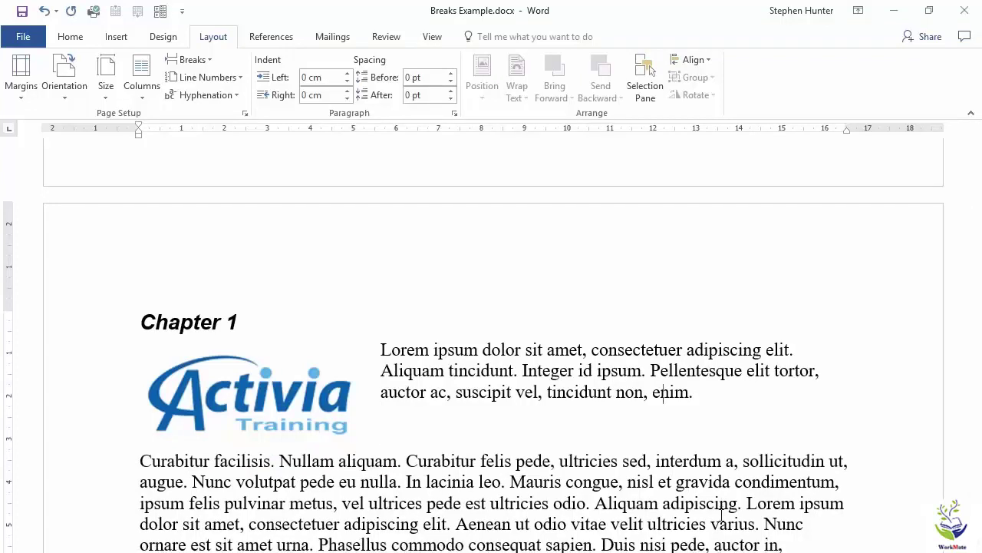
{"action": "key", "text": "Delete"}
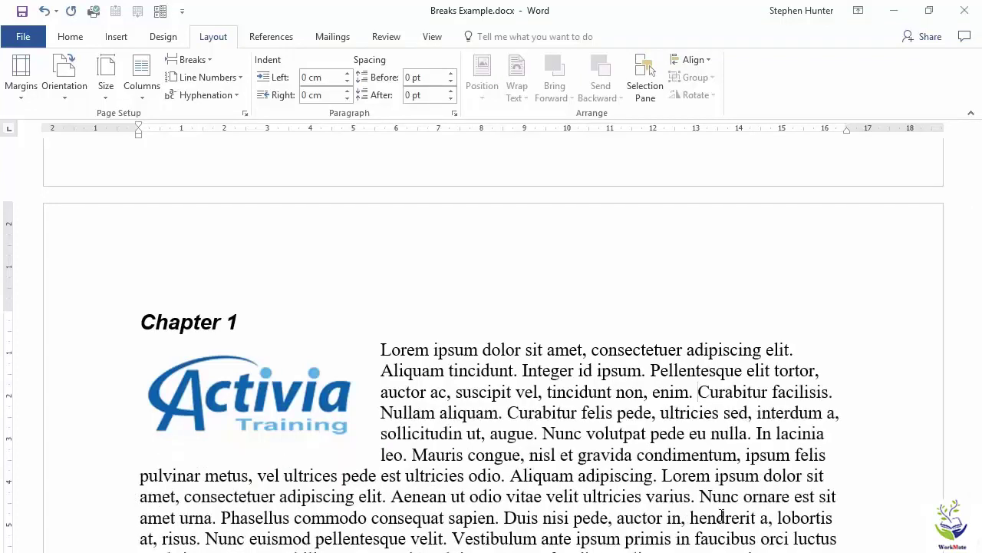